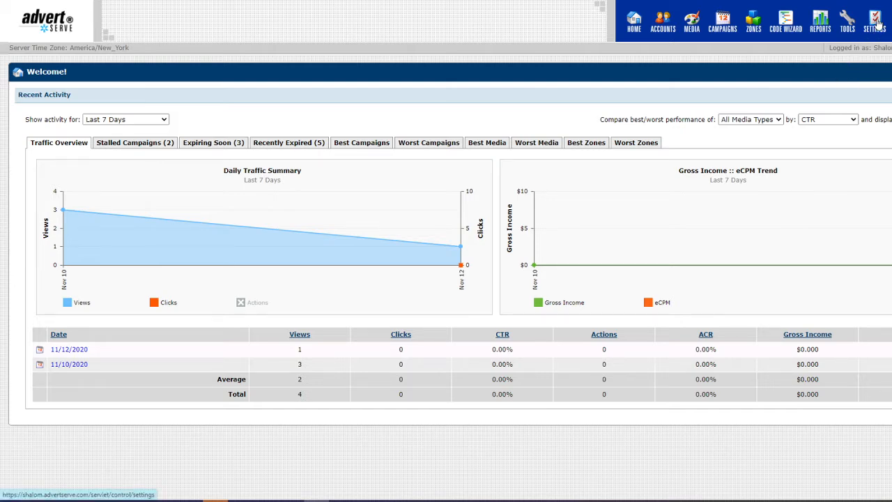
# Step: Look through the existing sizes in the settings, then start a new size and name it "My verticval banner"
pyautogui.click(878, 23)
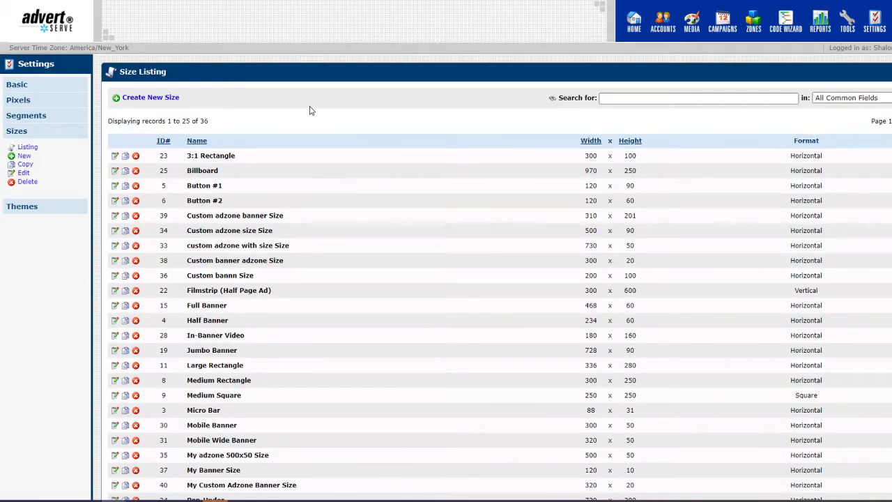
pyautogui.scroll(-2, 311, 111)
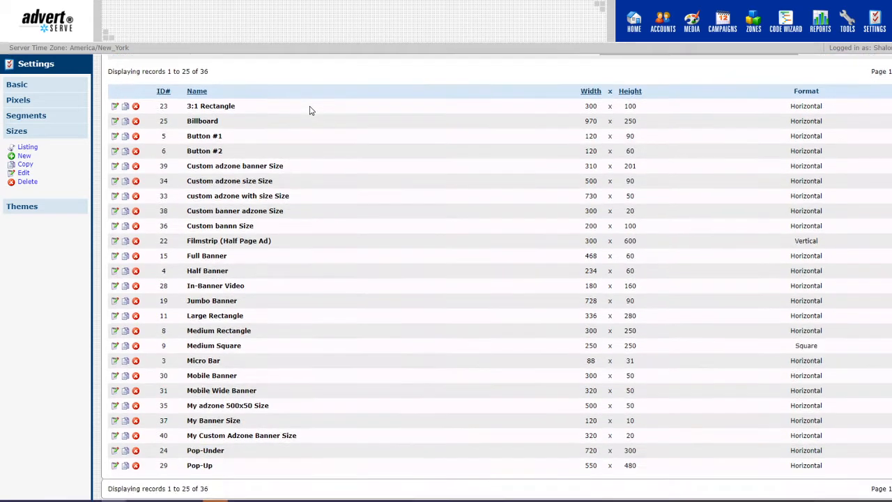
pyautogui.scroll(2, 310, 111)
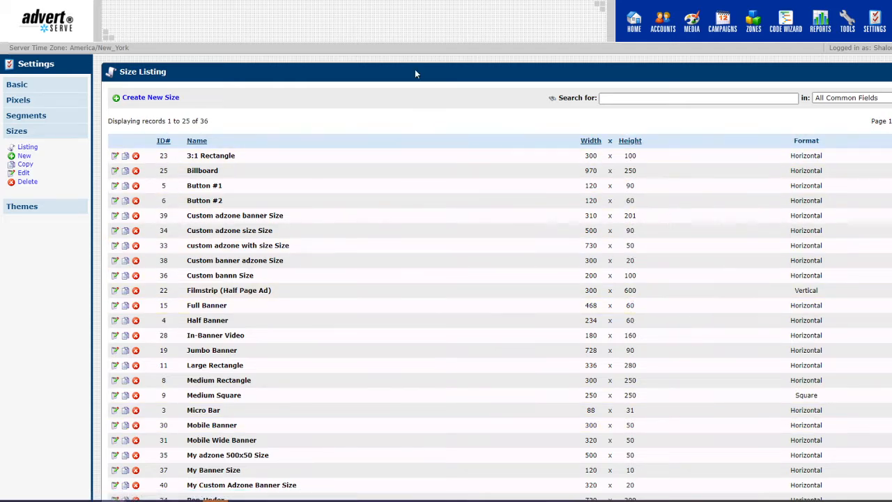
pyautogui.click(158, 102)
pyautogui.click(163, 122)
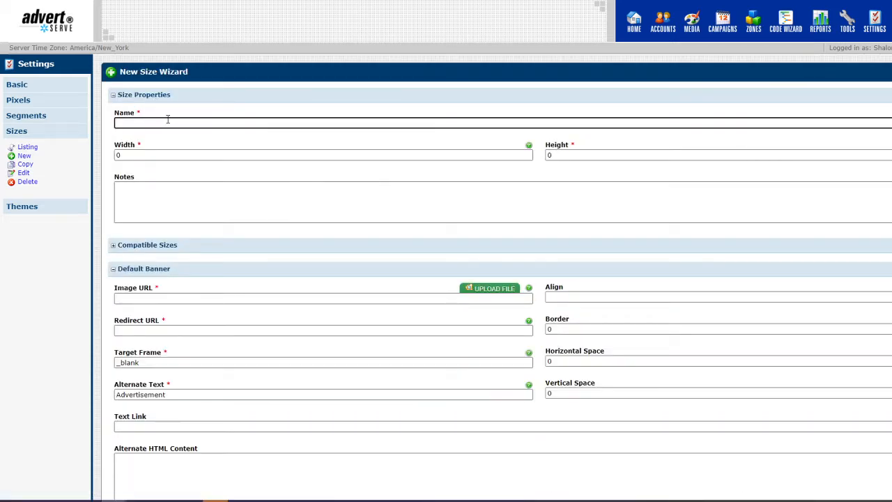
pyautogui.write('My verticval banner')
pyautogui.press('Tab')
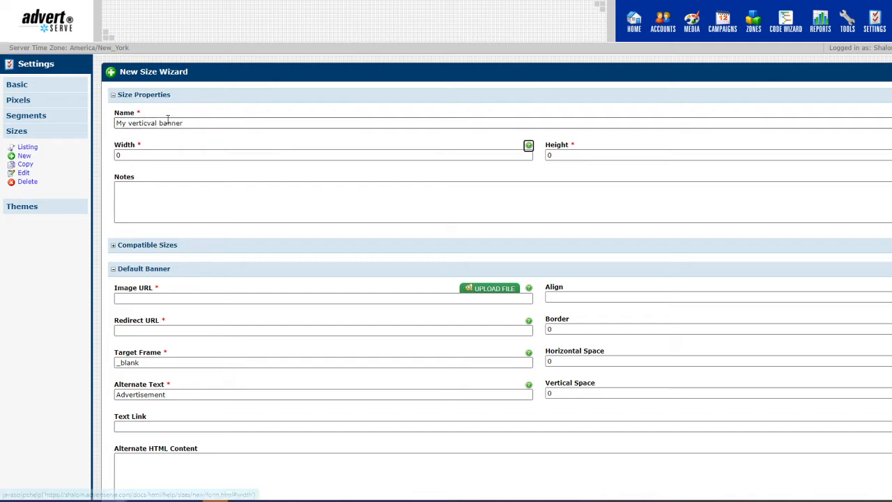
# Step: Set the new size's width to 300 and its height to 600
pyautogui.doubleClick(152, 156)
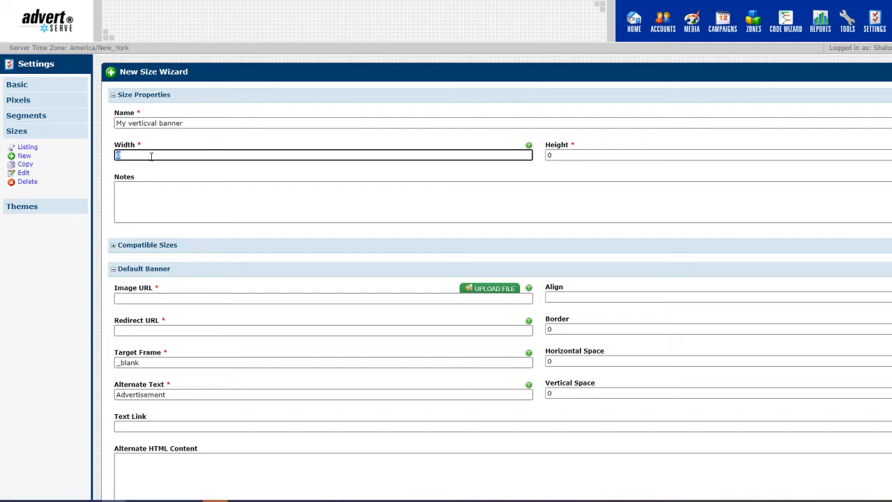
pyautogui.write('600')
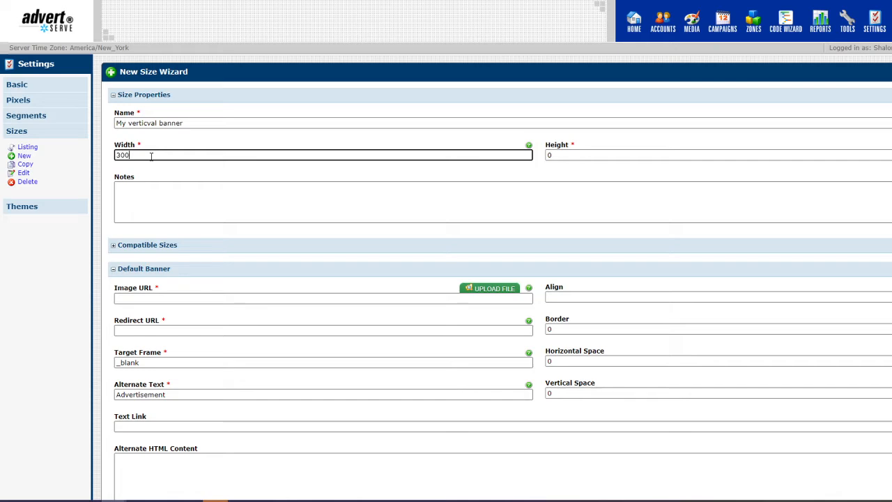
pyautogui.press('Tab')
pyautogui.write('600')
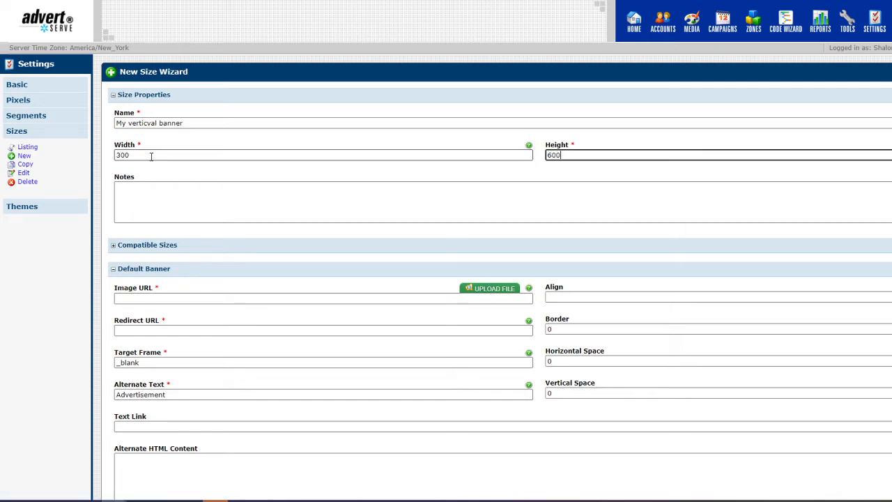
# Step: Correct the spelling of the size's name to "My vertical banner"
pyautogui.click(148, 124)
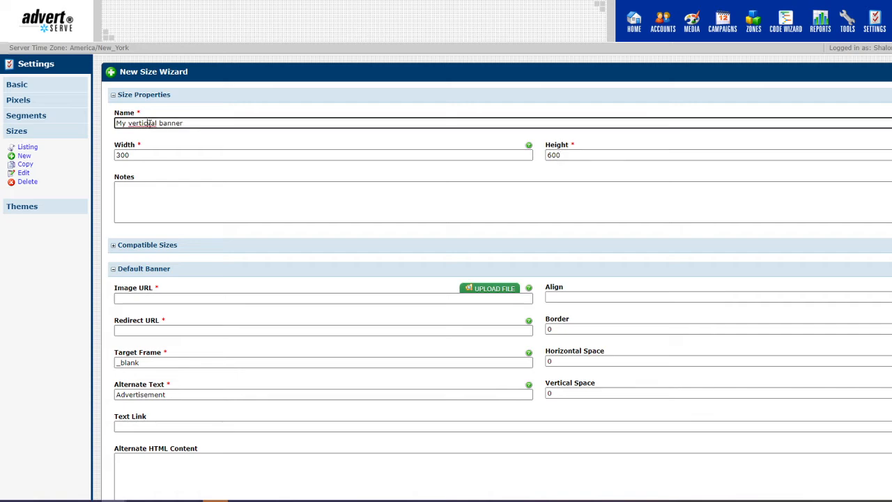
pyautogui.press('BackSpace')
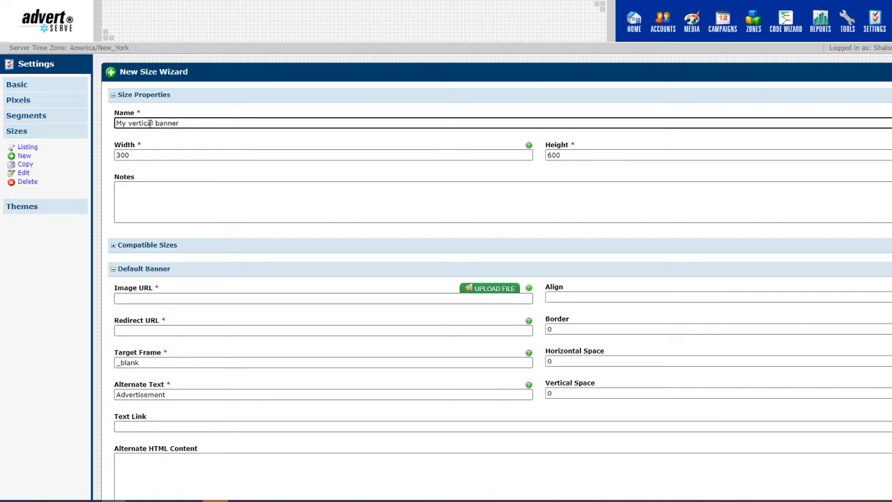
pyautogui.click(279, 216)
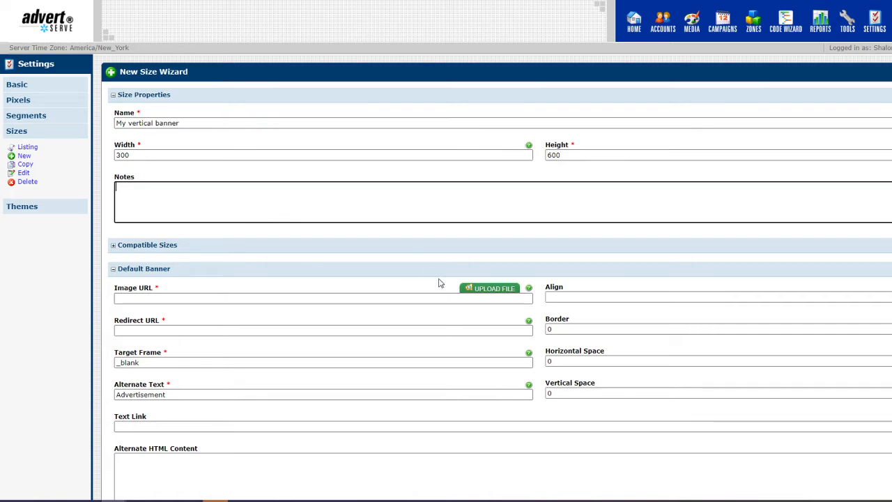
# Step: Set the banner size's width to 600 and its height to 400
pyautogui.click(322, 300)
pyautogui.scroll(-3, 325, 293)
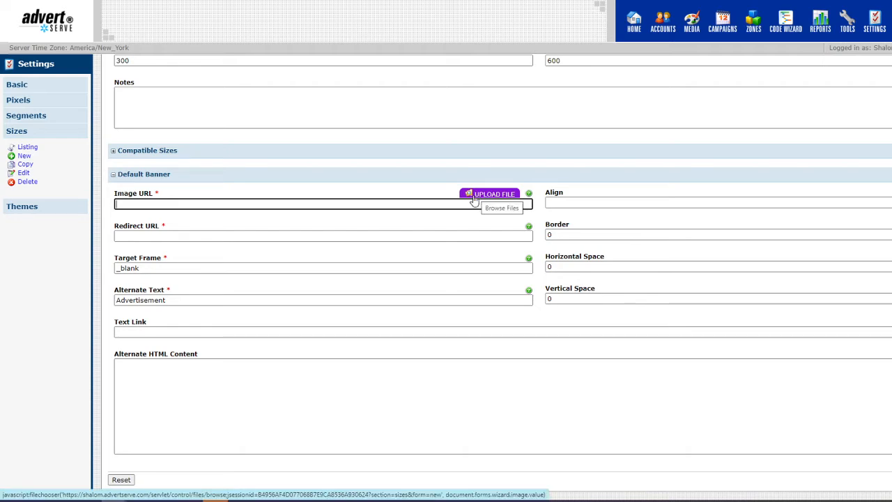
pyautogui.scroll(3, 474, 200)
pyautogui.click(408, 154)
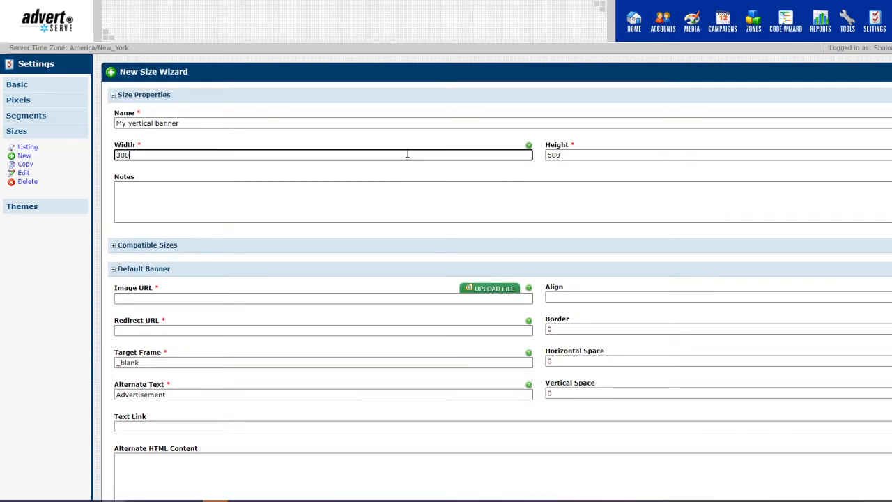
pyautogui.doubleClick(408, 154)
pyautogui.write('4')
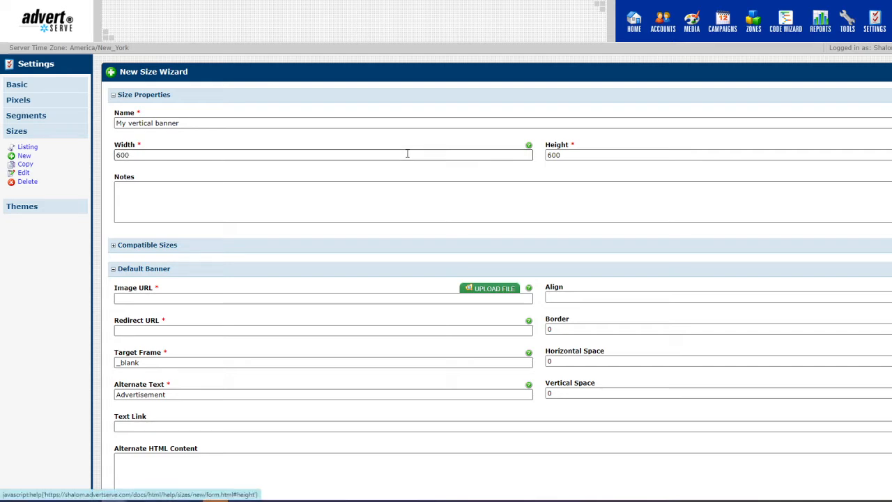
pyautogui.press('Tab')
pyautogui.write('400')
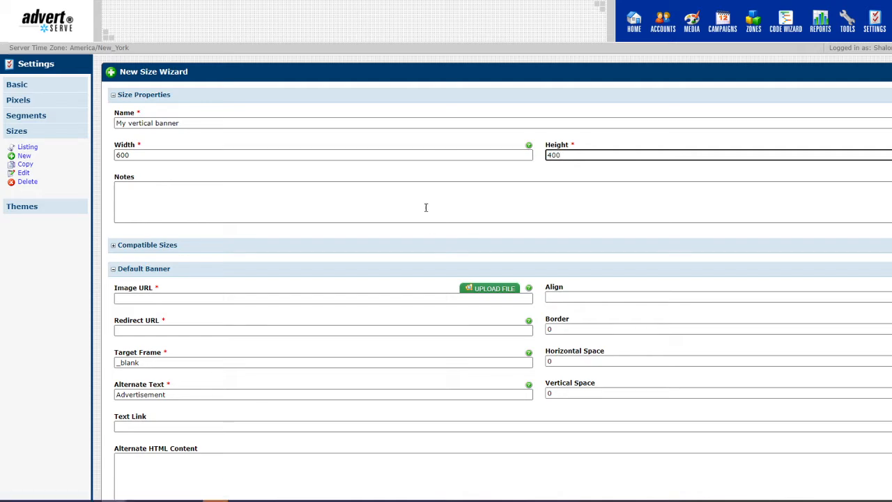
# Step: Upload "600x400 banner.jpg" from the Sample Banner Dimensions folder as the default banner's image
pyautogui.click(488, 288)
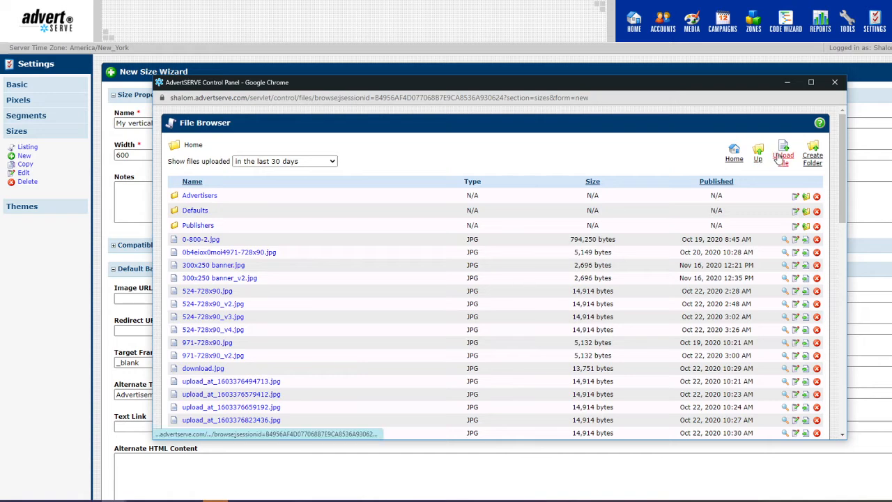
pyautogui.click(781, 157)
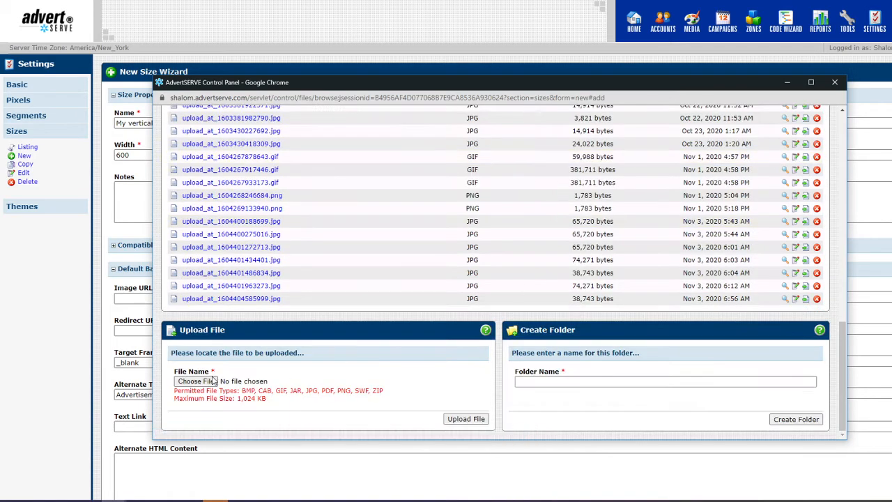
pyautogui.click(205, 383)
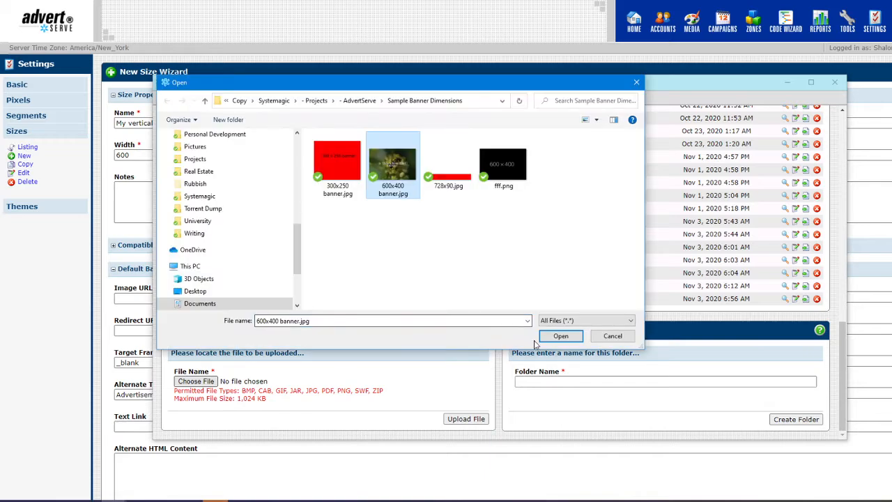
pyautogui.click(547, 342)
pyautogui.click(467, 419)
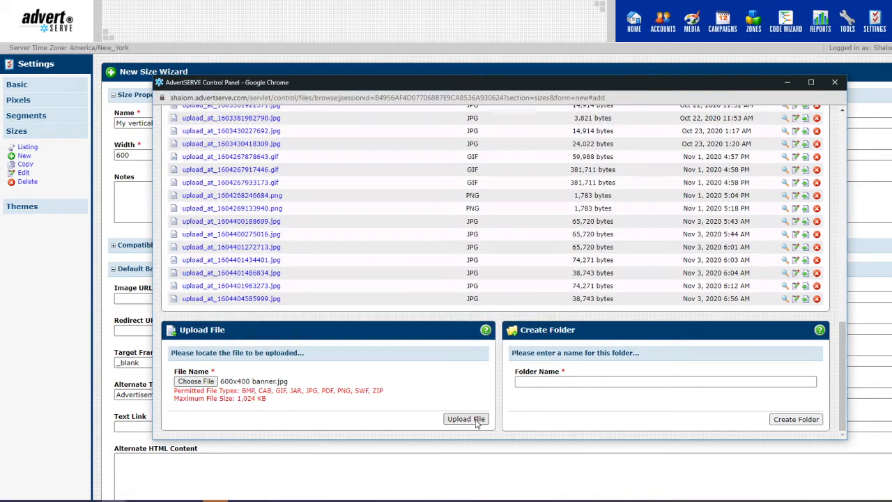
pyautogui.click(744, 154)
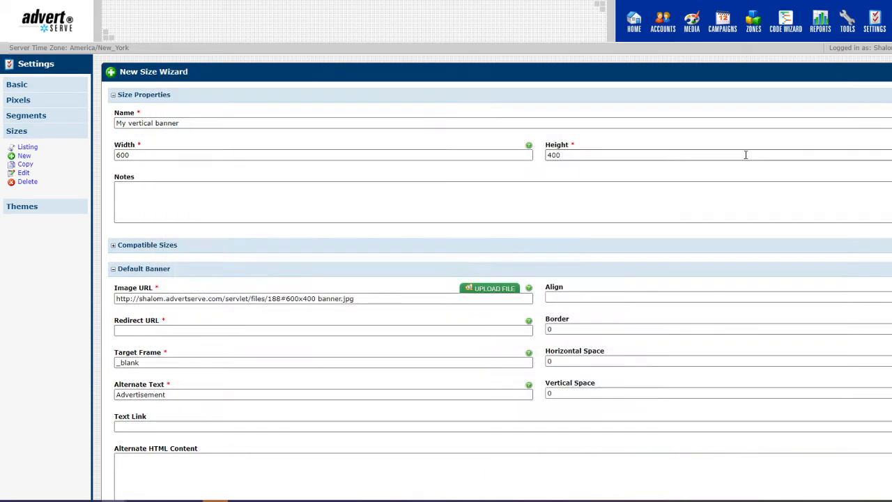
pyautogui.click(274, 331)
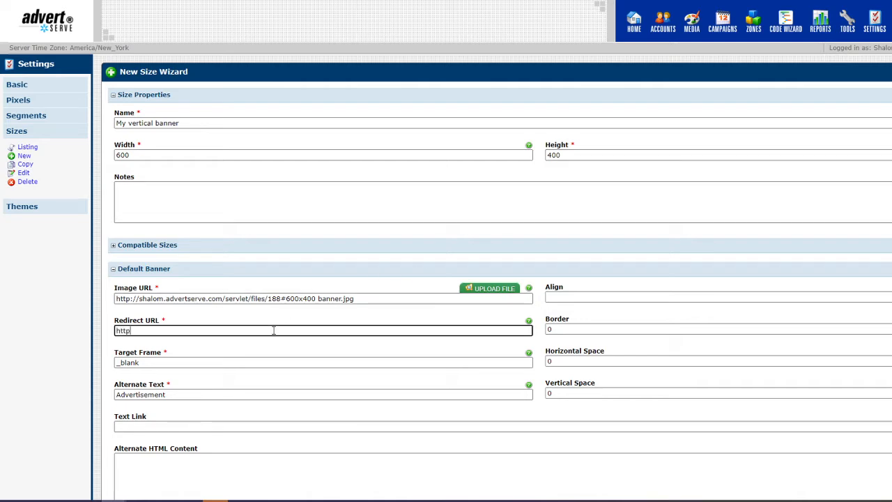
pyautogui.write('https://myownsite.com')
pyautogui.scroll(-3, 302, 328)
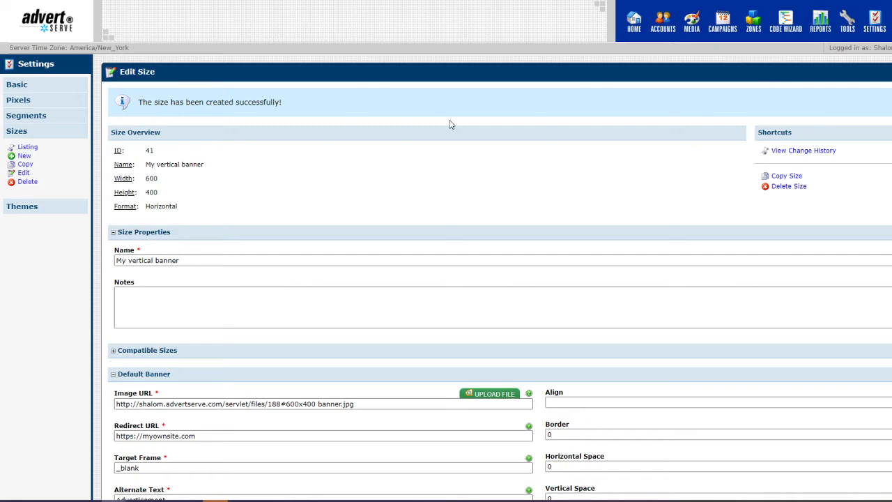
# Step: Open the zone listing, then open midhudsonnews.com in a private browser window and examine where its ads are placed
pyautogui.click(755, 21)
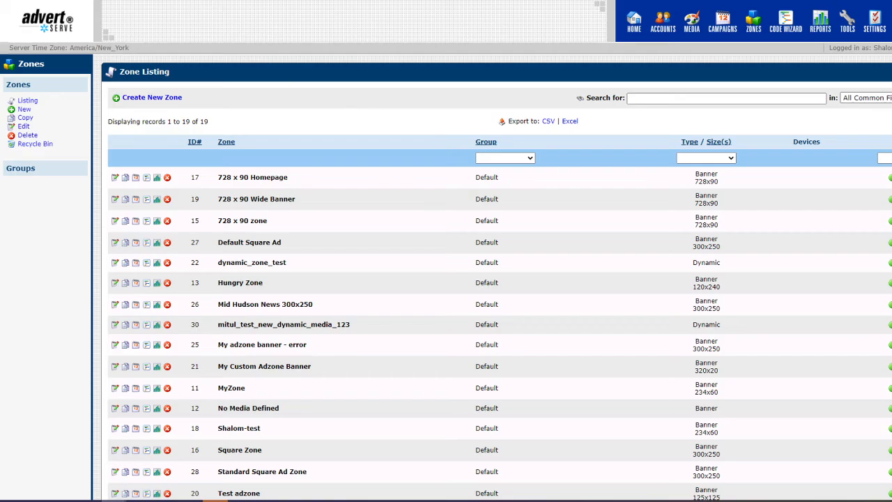
pyautogui.hotkey('ctrl', 'shift', 'n')
pyautogui.write('m')
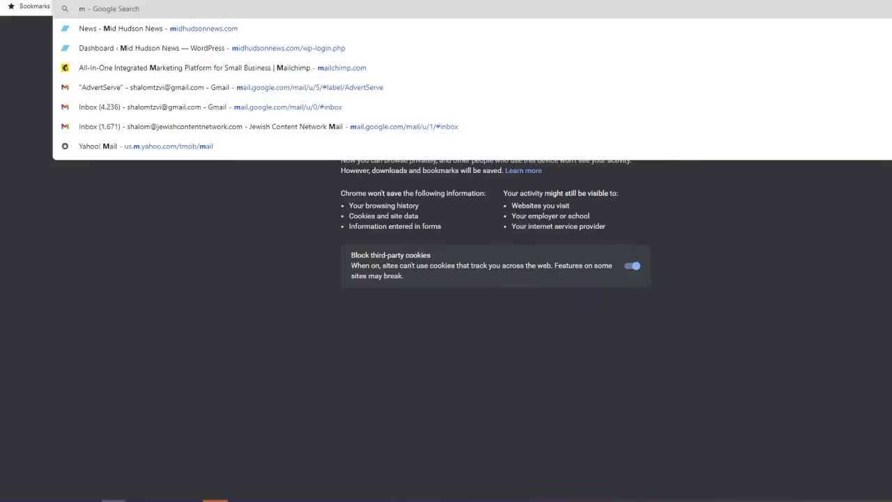
pyautogui.press('Down')
pyautogui.press('Return')
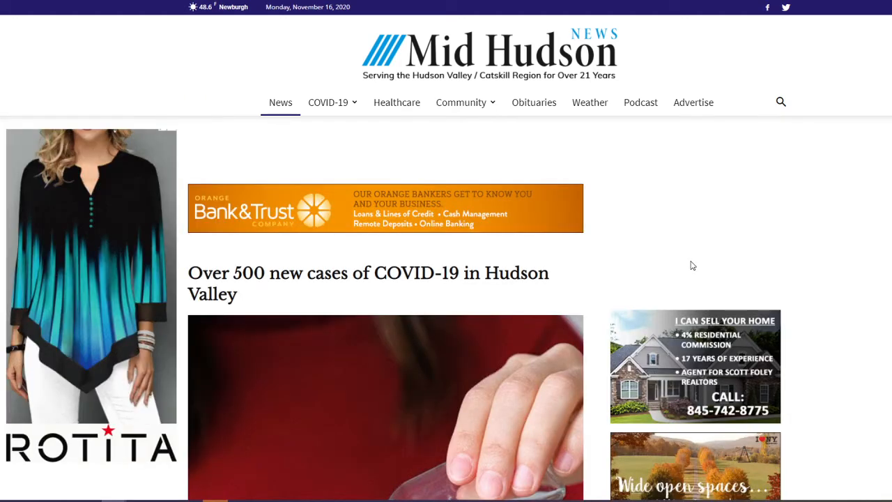
pyautogui.scroll(-2, 692, 266)
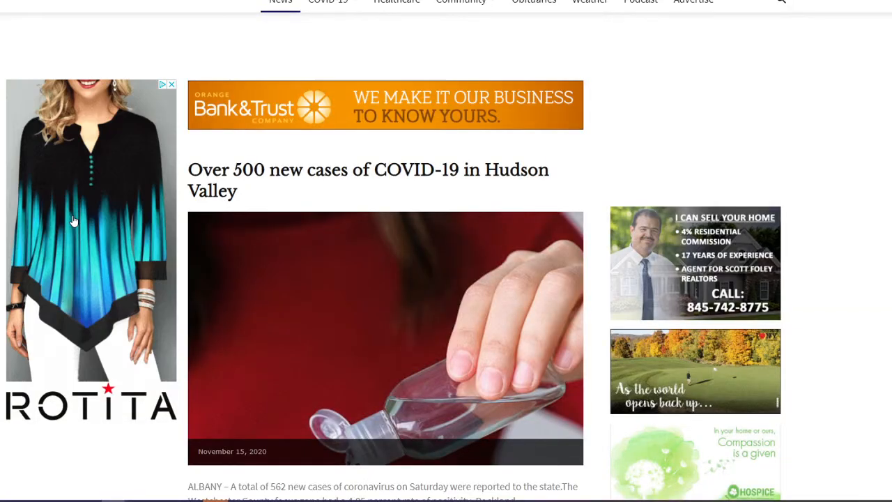
pyautogui.scroll(2, 237, 267)
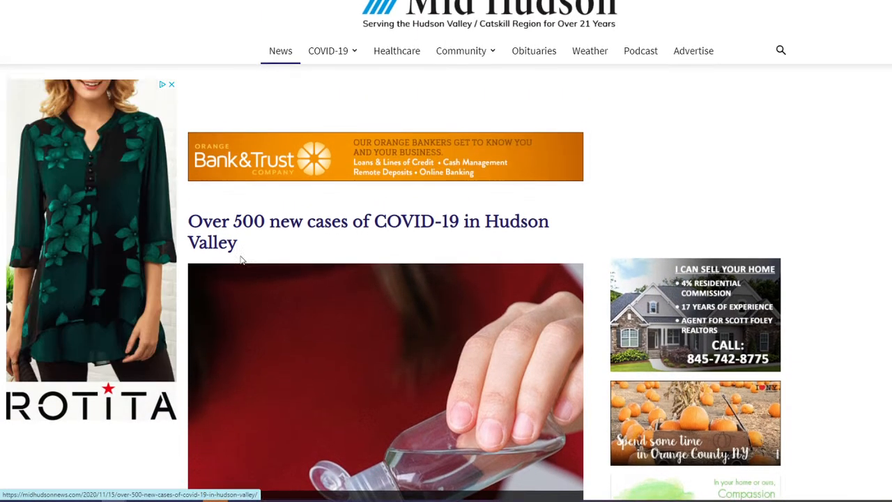
pyautogui.scroll(-3, 295, 227)
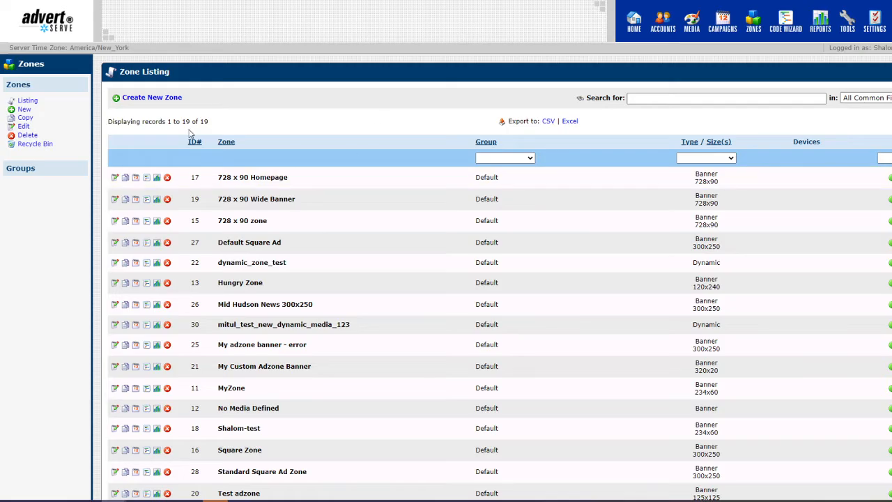
# Step: Create a banner zone named "Sidebar Zone 1" with the size 300x250 -- Medium Rectangle
pyautogui.click(124, 99)
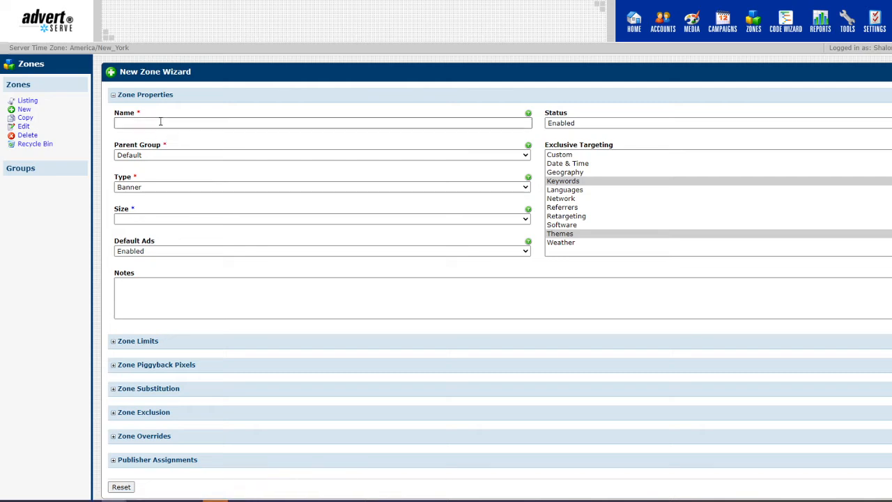
pyautogui.write('Side')
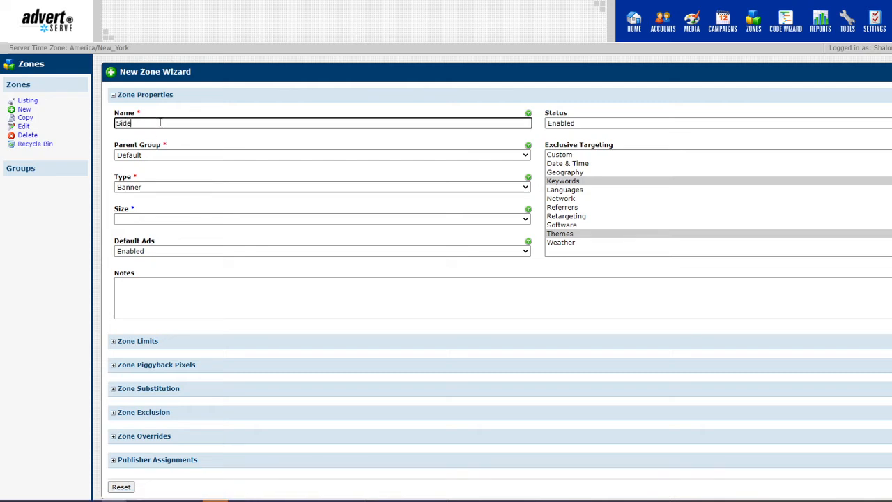
pyautogui.write('bar Zone 1')
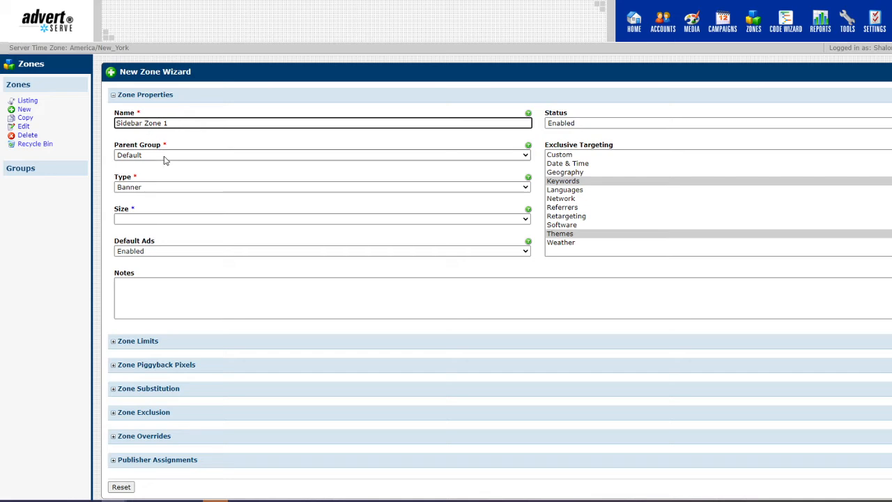
pyautogui.click(158, 222)
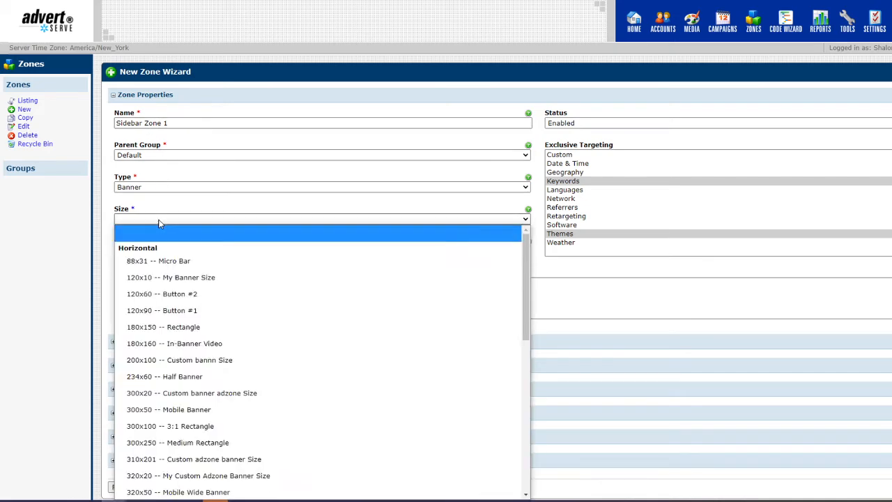
pyautogui.click(189, 443)
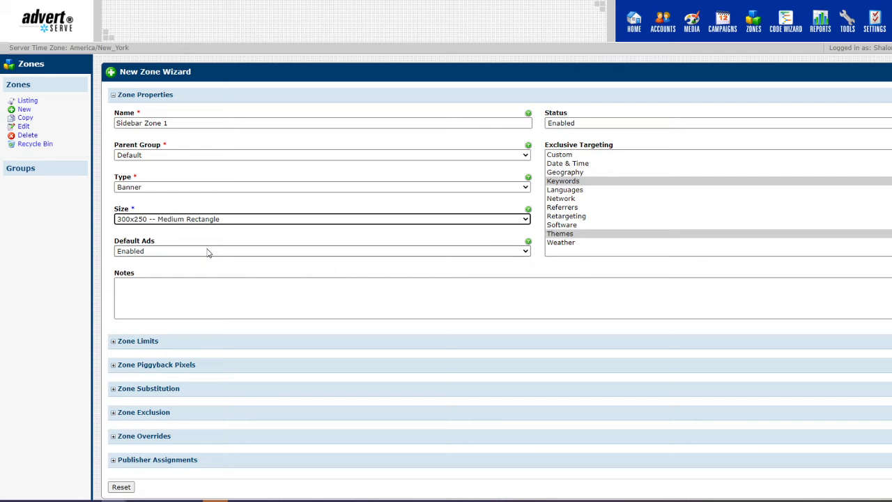
pyautogui.scroll(-1, 207, 252)
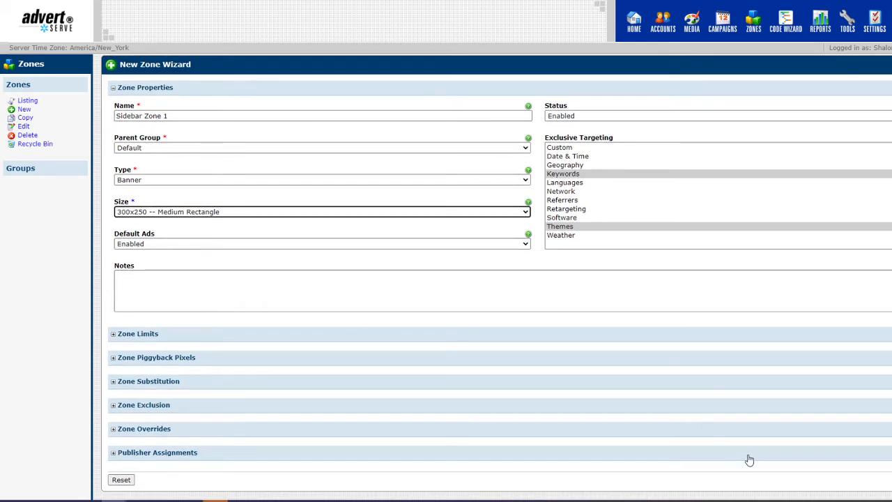
pyautogui.click(891, 480)
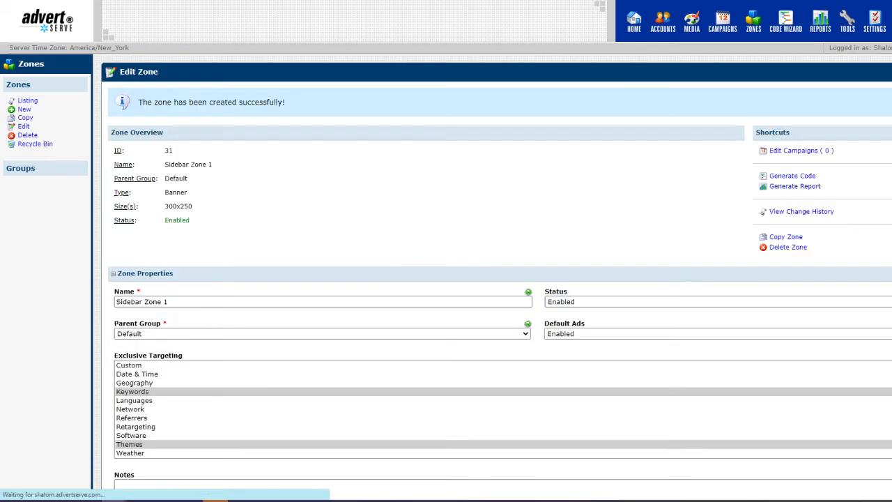
# Step: Generate AJAX banner code for Sidebar Zone 1, then highlight the header code and the display code in turn
pyautogui.click(787, 179)
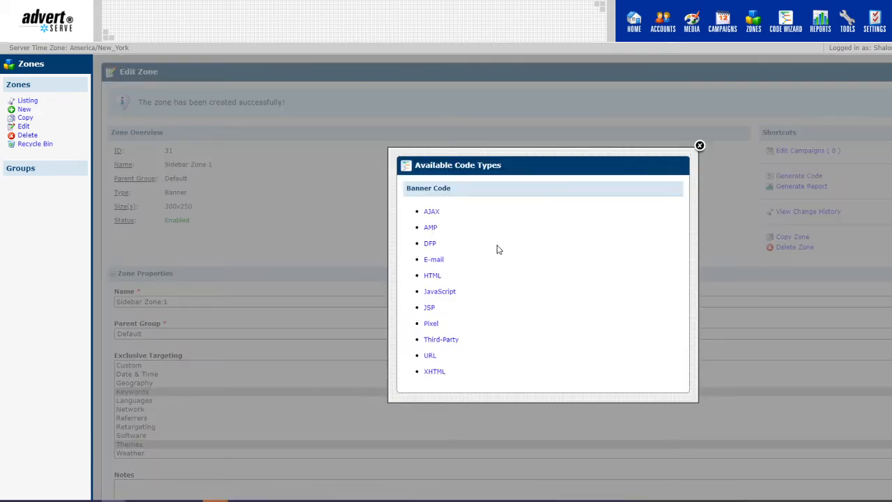
pyautogui.click(433, 212)
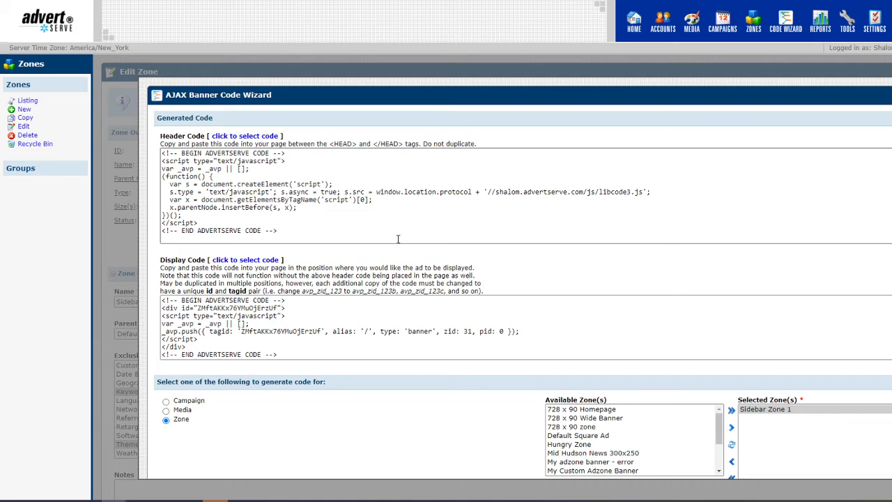
pyautogui.moveTo(340, 231); pyautogui.dragTo(155, 151)
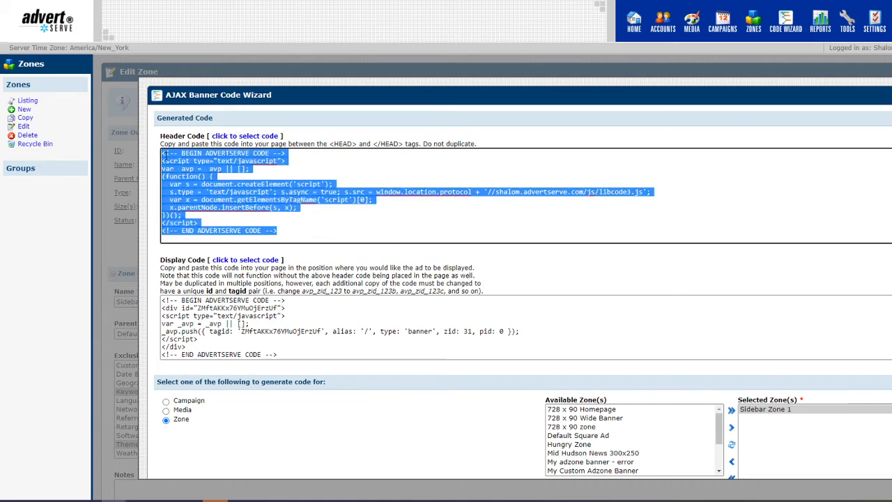
pyautogui.click(165, 154)
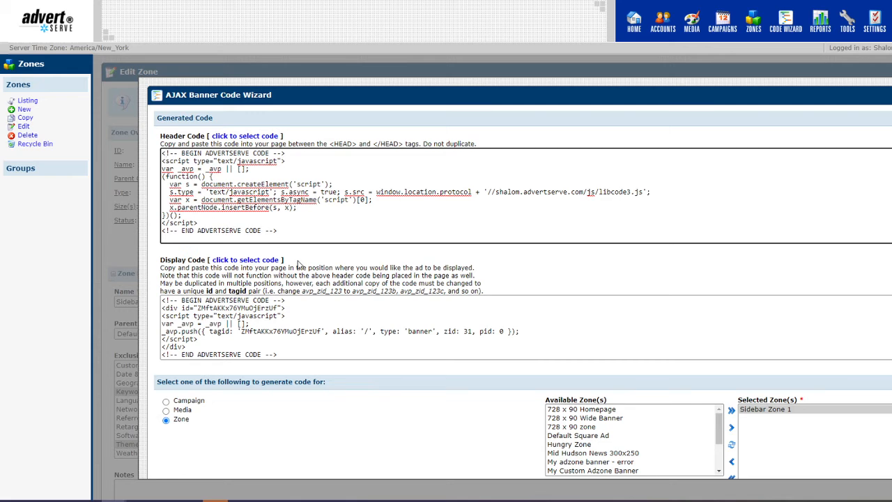
pyautogui.moveTo(283, 356); pyautogui.dragTo(158, 301)
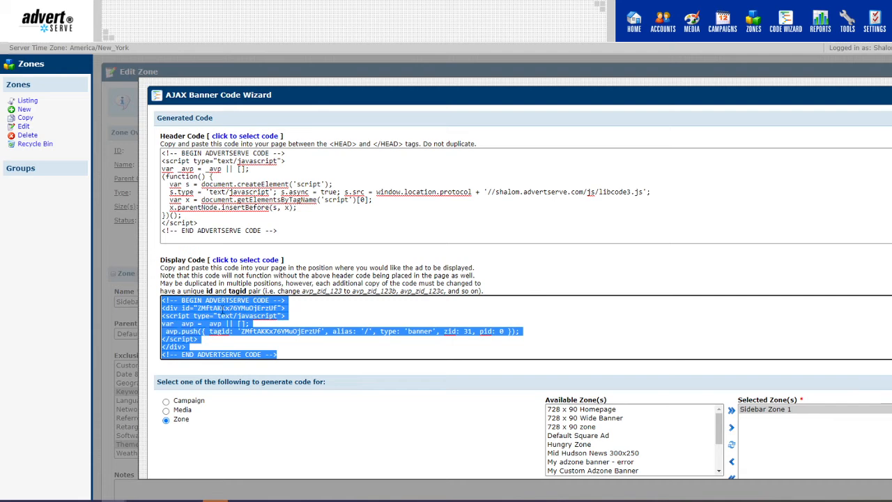
# Step: Enable the Secure Always and Comments options for the zone's AJAX code
pyautogui.scroll(-1, 295, 268)
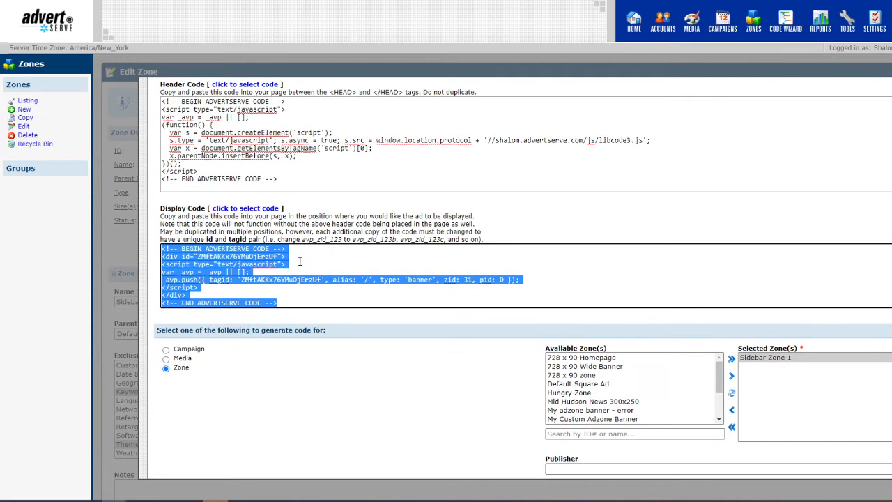
pyautogui.scroll(-1, 303, 260)
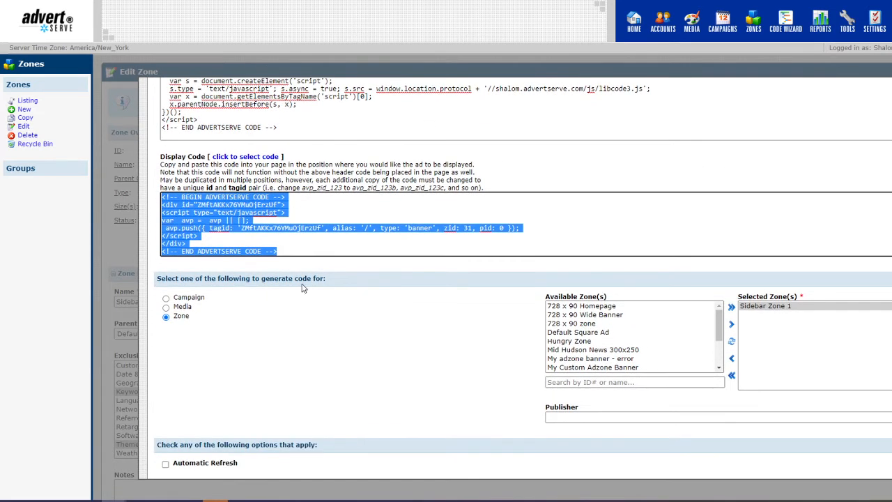
pyautogui.scroll(-5, 293, 287)
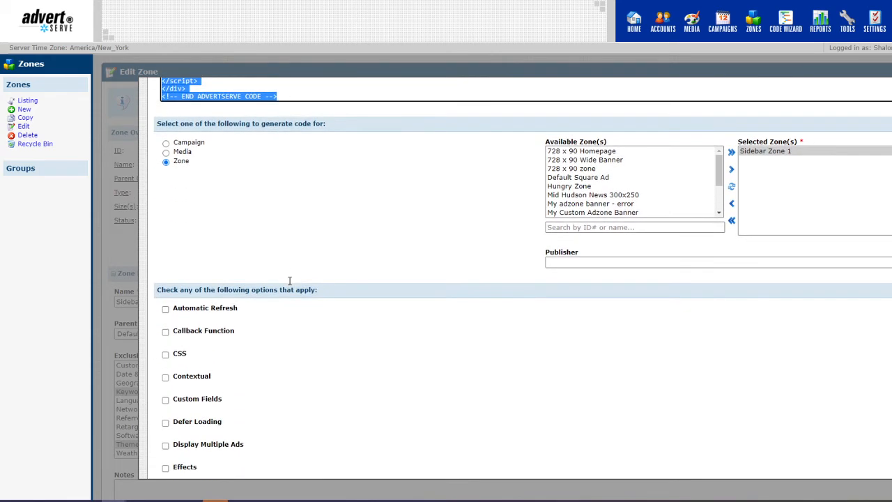
pyautogui.scroll(-3, 291, 285)
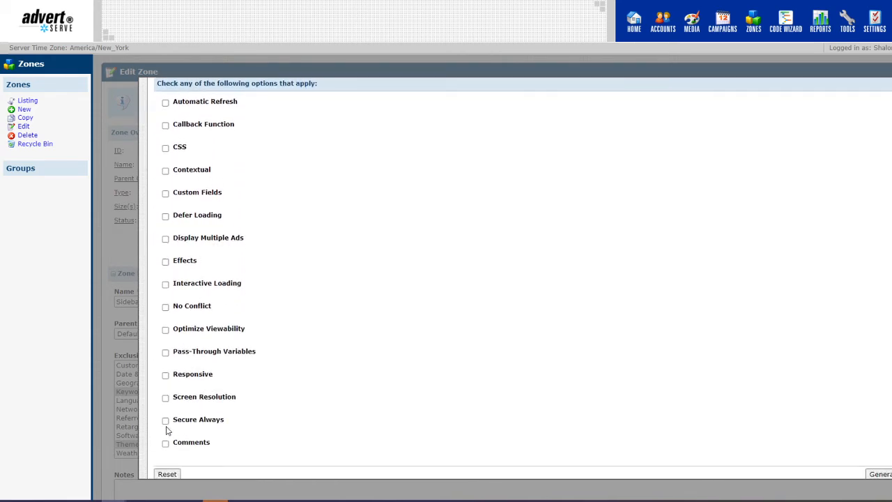
pyautogui.click(165, 421)
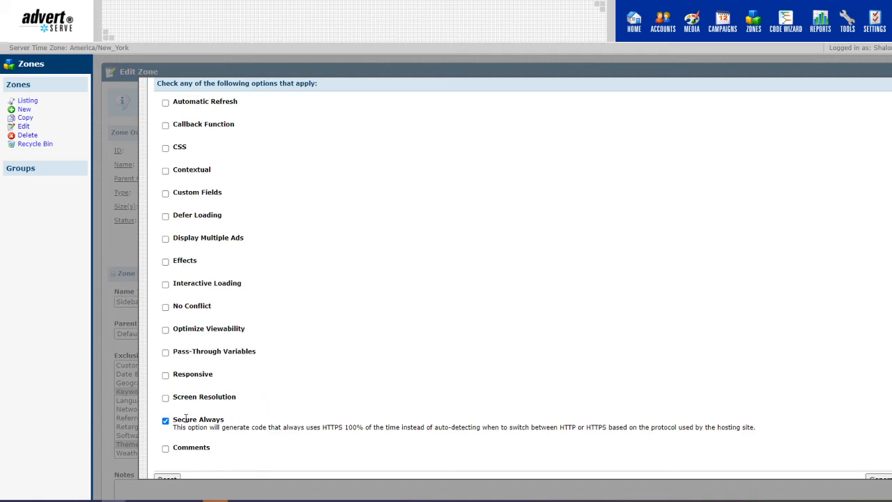
pyautogui.click(166, 448)
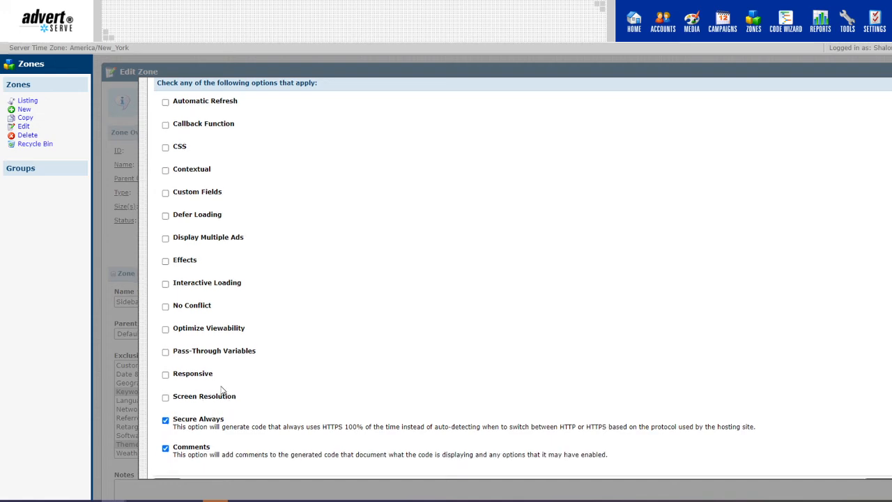
pyautogui.scroll(-1, 221, 390)
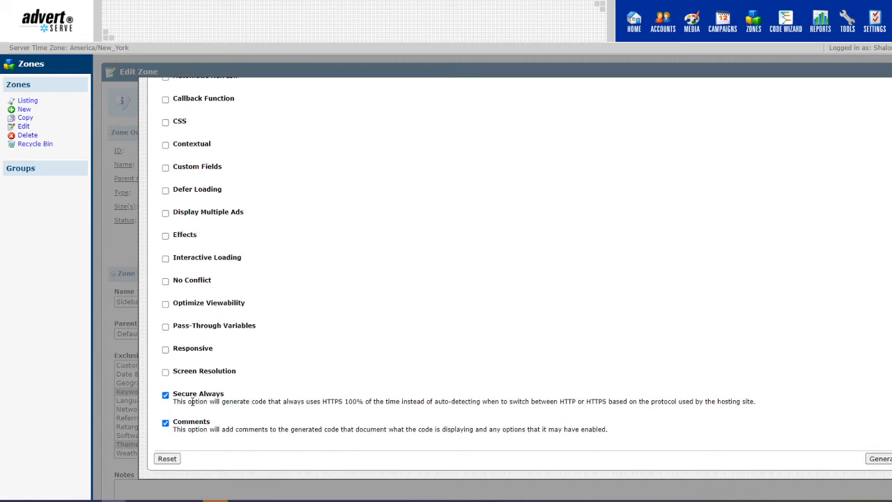
# Step: Enable Display Multiple Ads for the zone's code and examine the stacked sidebar ads on the Mid Hudson News page
pyautogui.click(166, 213)
pyautogui.click(272, 223)
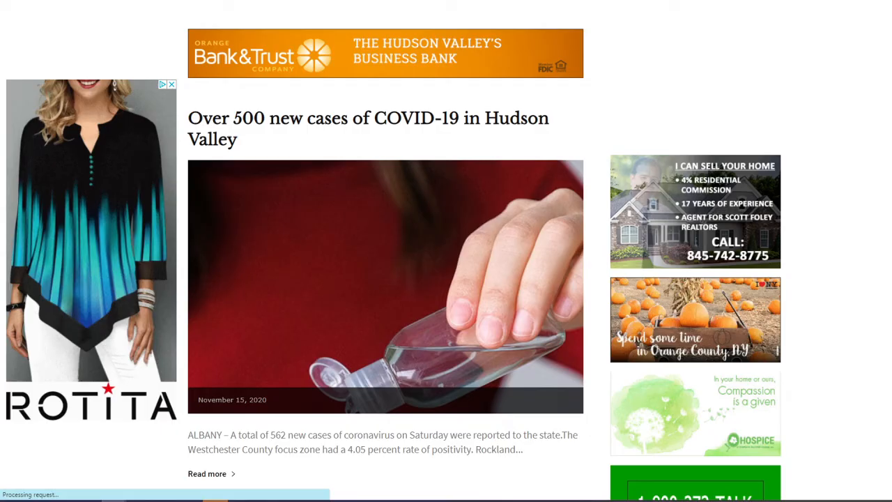
pyautogui.scroll(-3, 676, 172)
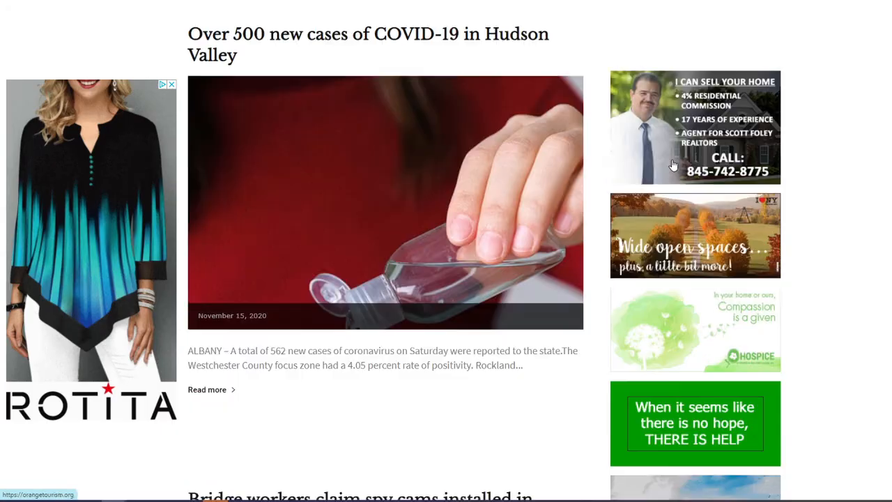
pyautogui.scroll(-5, 678, 172)
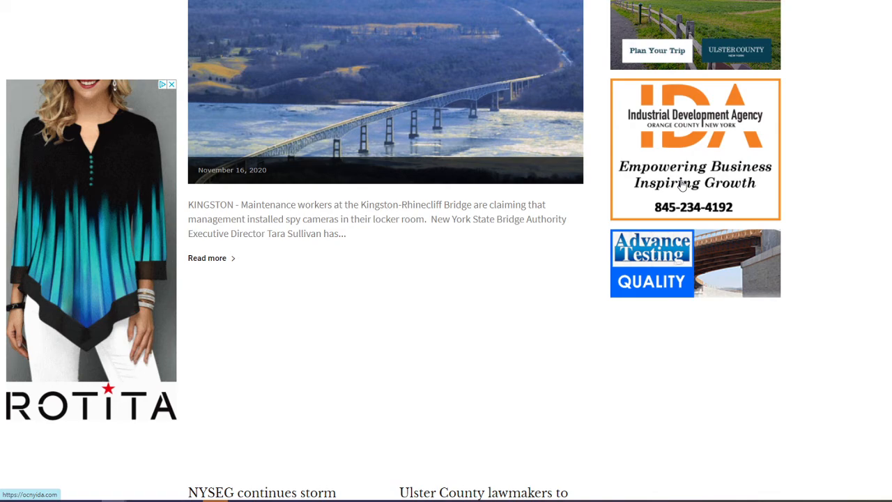
pyautogui.scroll(-2, 683, 183)
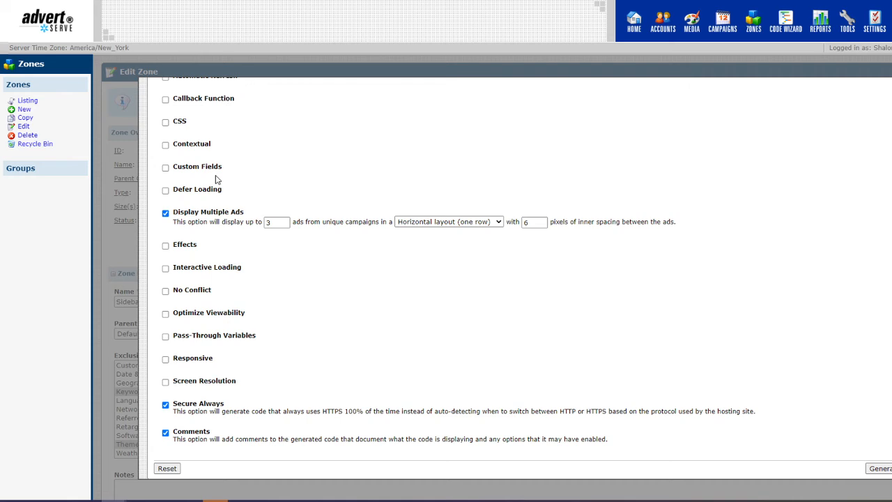
# Step: Set Display Multiple Ads to 10 ads in a Vertical layout (one column) and regenerate the zone's AJAX code
pyautogui.doubleClick(272, 222)
pyautogui.write('10')
pyautogui.click(415, 223)
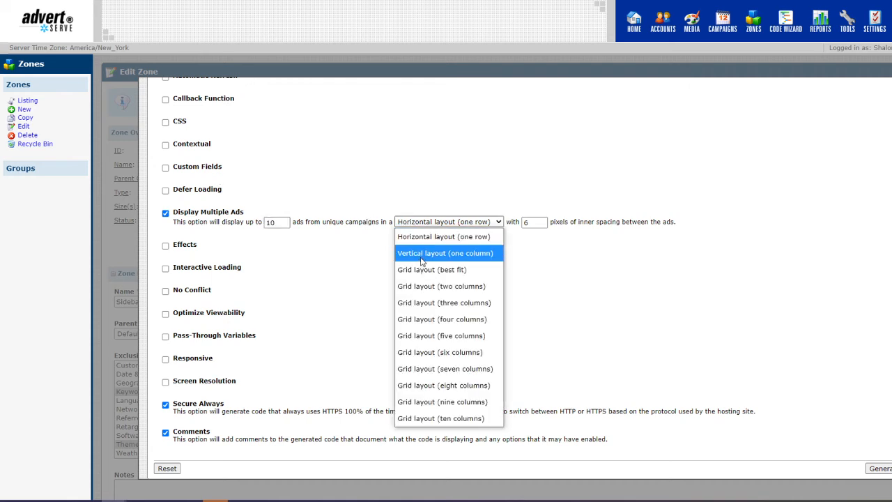
pyautogui.click(421, 255)
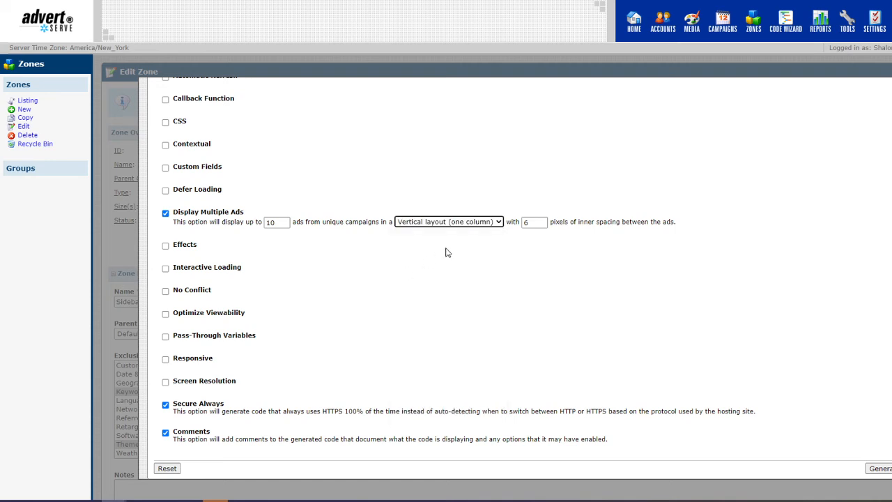
pyautogui.scroll(-1, 527, 241)
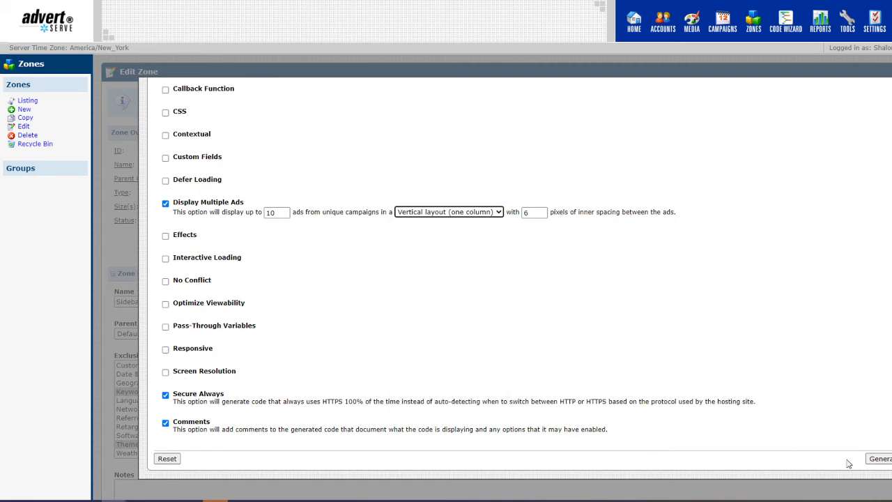
pyautogui.click(884, 462)
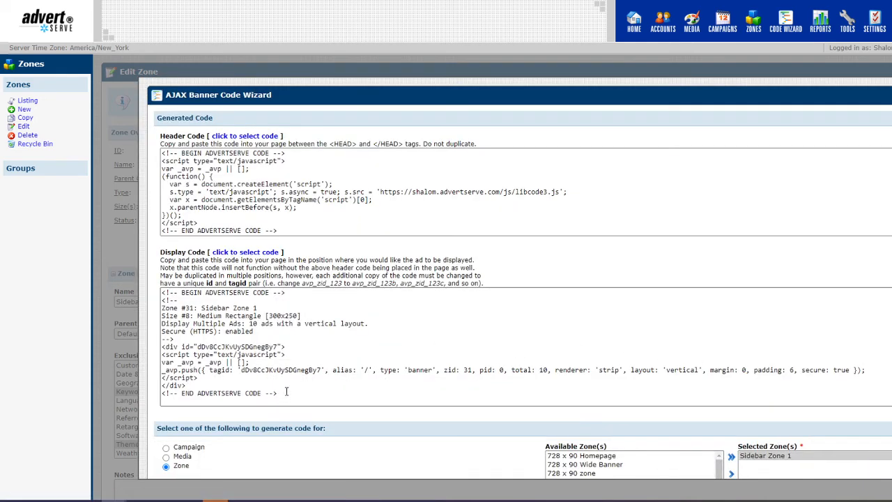
# Step: Review the regenerated display code and the code options for Sidebar Zone 1, then close the code wizard
pyautogui.moveTo(201, 308); pyautogui.dragTo(240, 316)
pyautogui.click(241, 316)
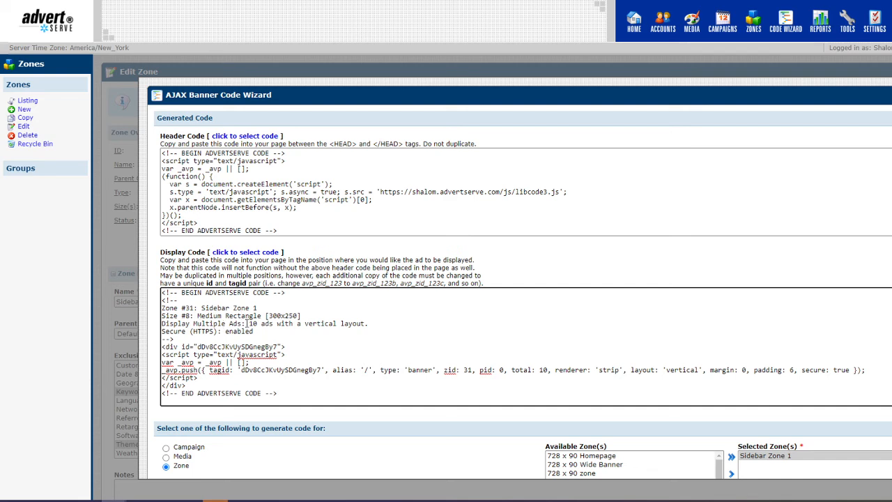
pyautogui.scroll(-1, 300, 323)
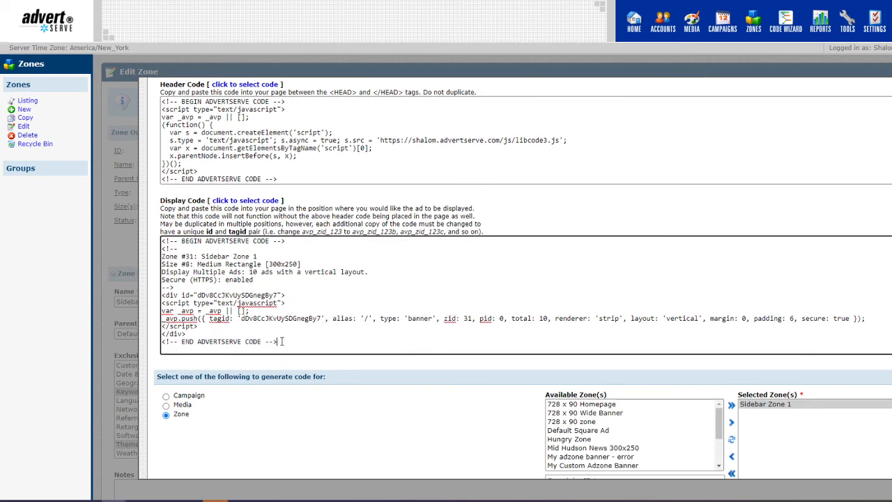
pyautogui.moveTo(282, 341); pyautogui.dragTo(162, 240)
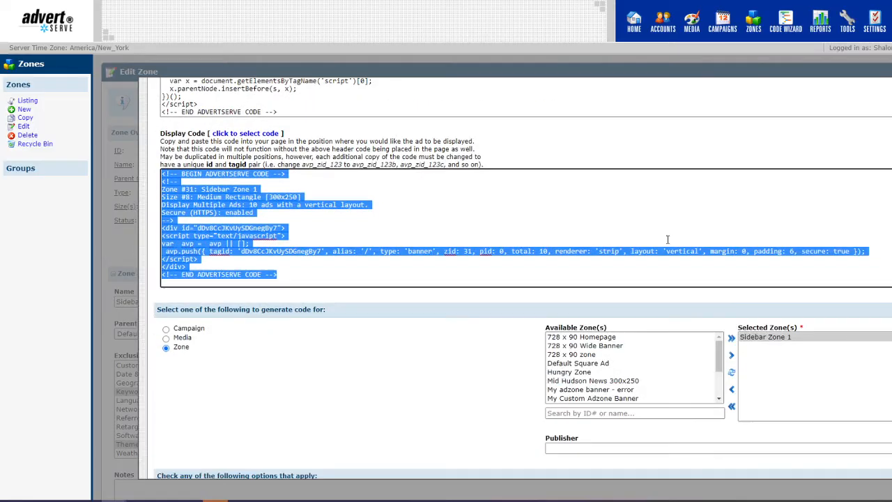
pyautogui.scroll(-3, 704, 250)
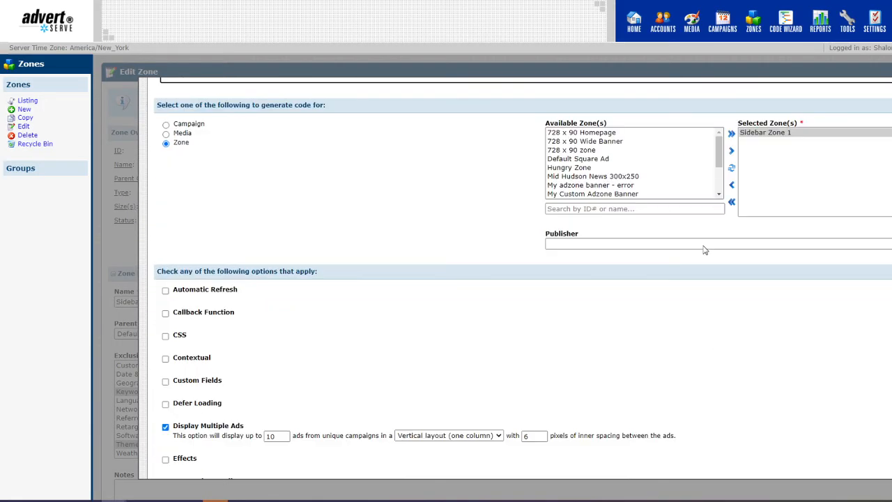
pyautogui.scroll(-5, 704, 250)
pyautogui.scroll(1, 696, 259)
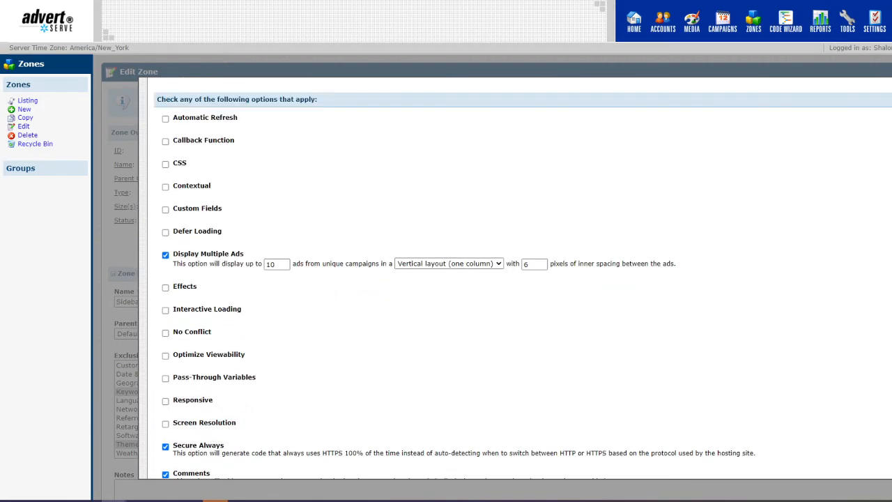
pyautogui.press('Escape')
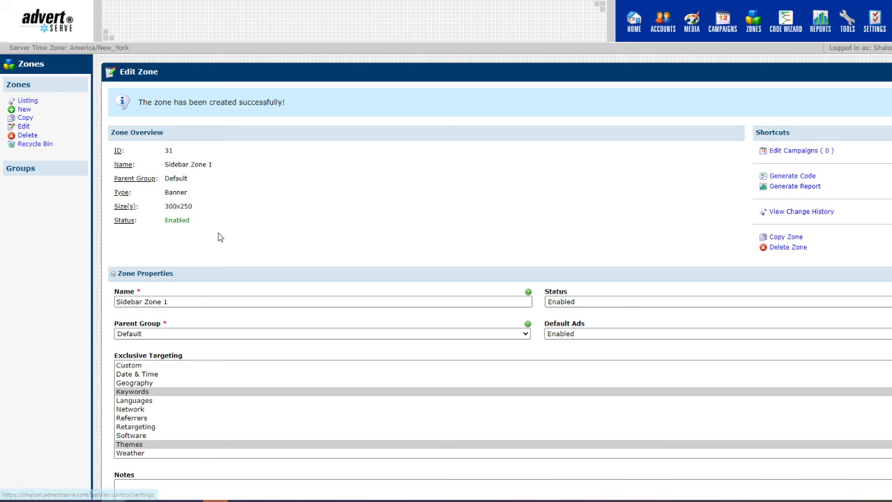
# Step: From the zone listing, open the AJAX code wizard for 728 x 90 Homepage, try the Display Multiple Ads option and close the wizard
pyautogui.click(753, 21)
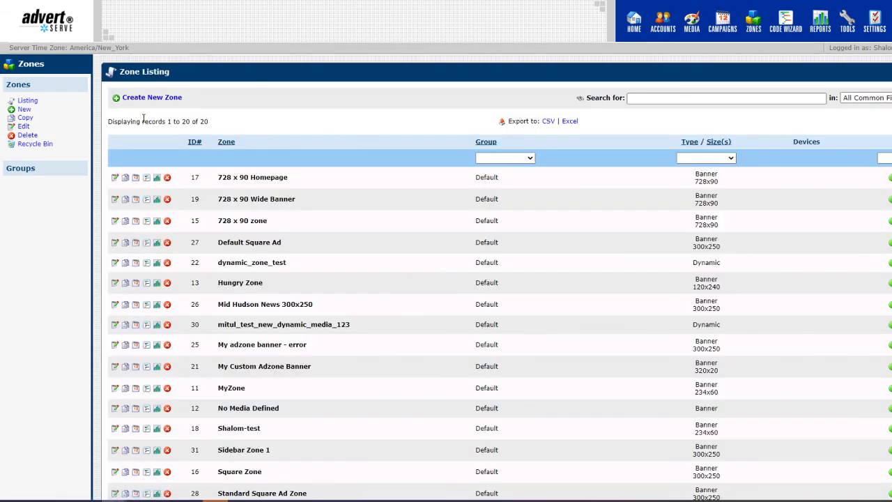
pyautogui.click(146, 181)
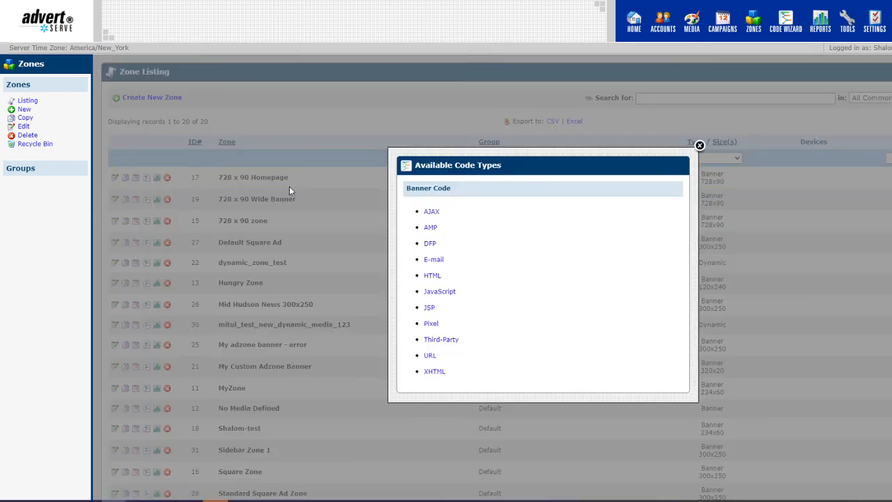
pyautogui.click(432, 214)
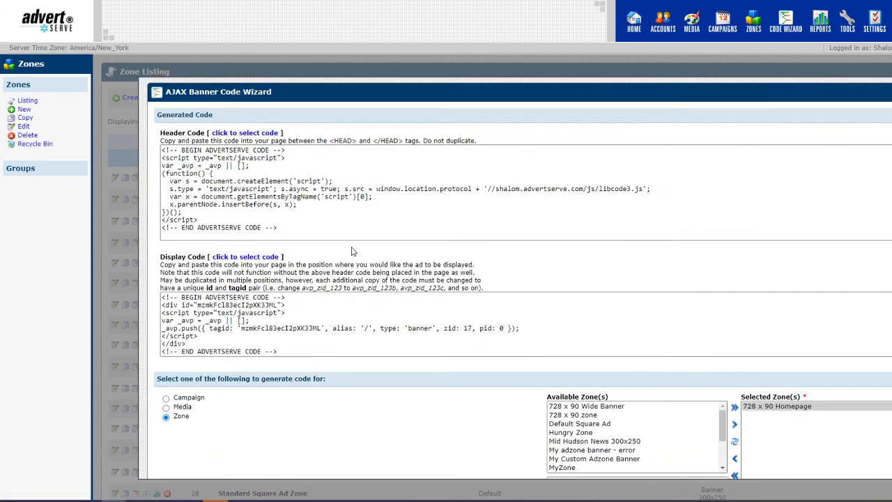
pyautogui.scroll(-3, 352, 252)
pyautogui.scroll(-3, 352, 252)
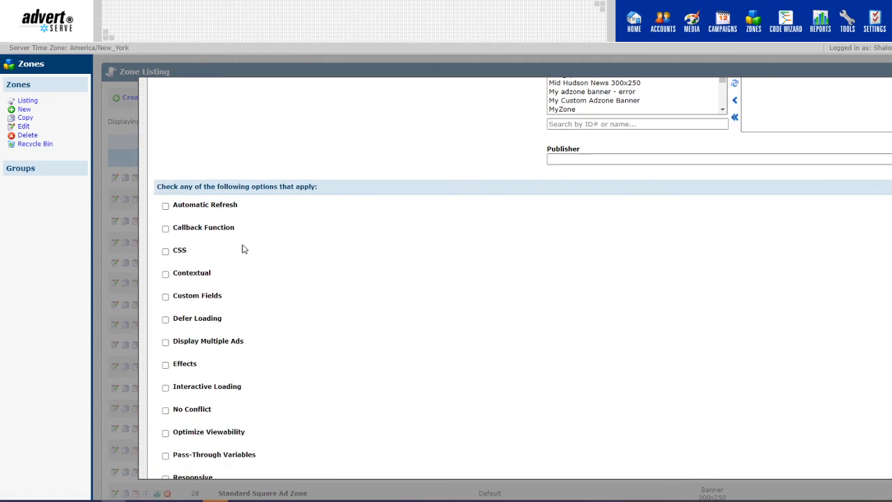
pyautogui.scroll(-2, 168, 223)
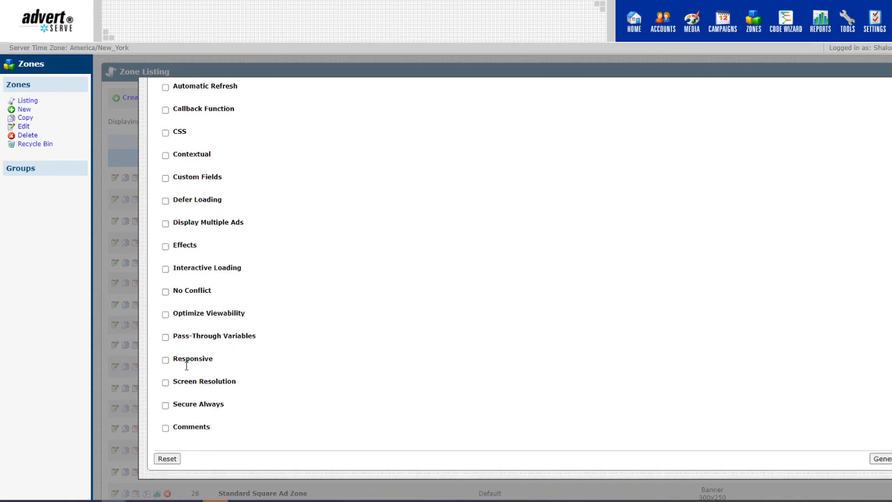
pyautogui.click(165, 224)
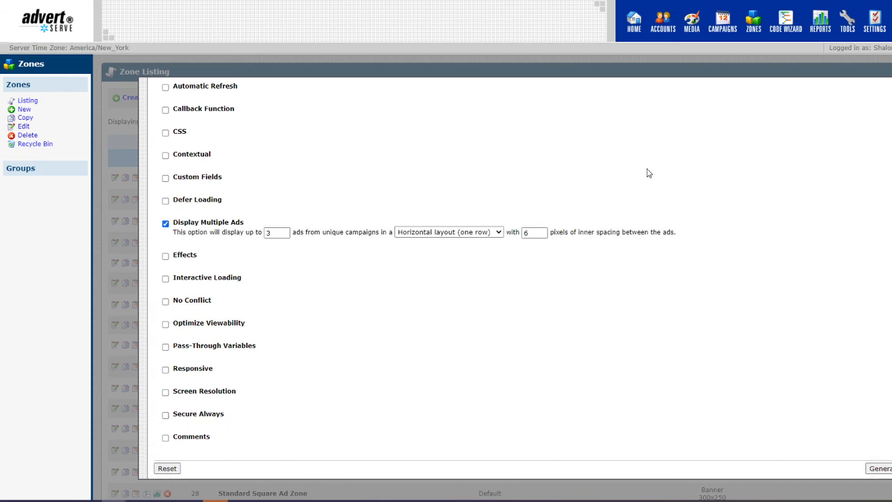
pyautogui.click(891, 73)
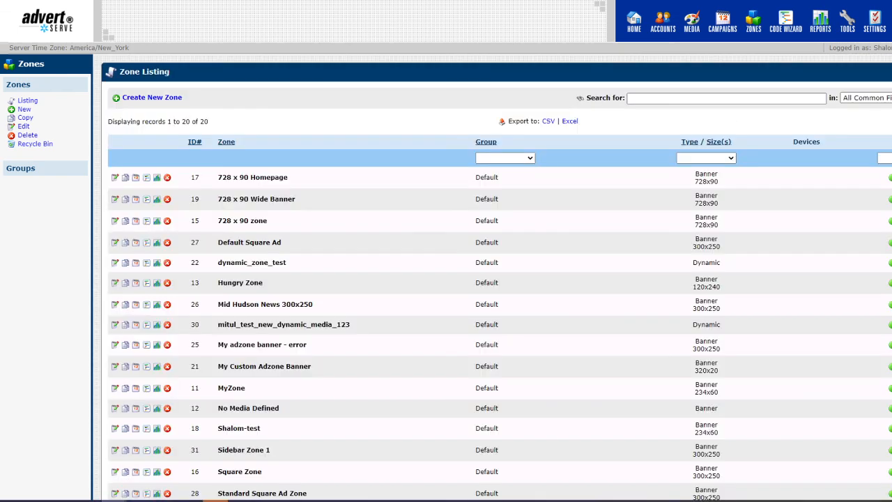